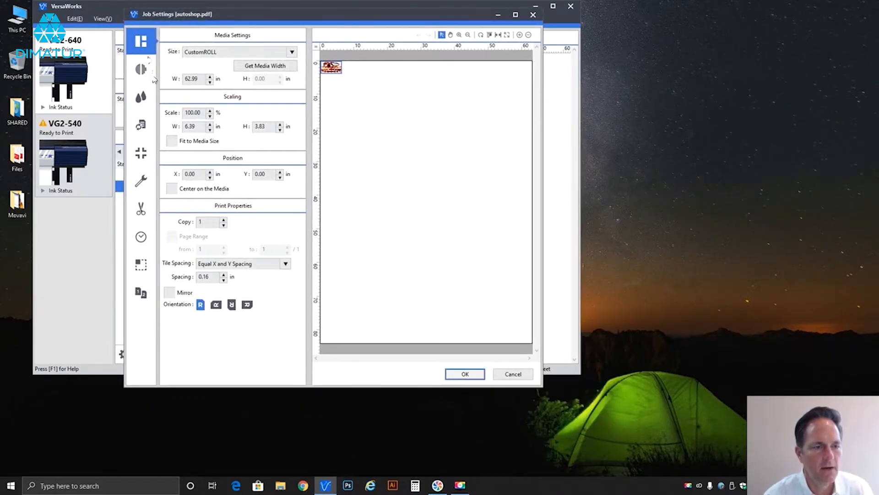
# - Try the Cut & Print operation mode in the job's cut controls and set it back to Print & Cut
pyautogui.click(141, 213)
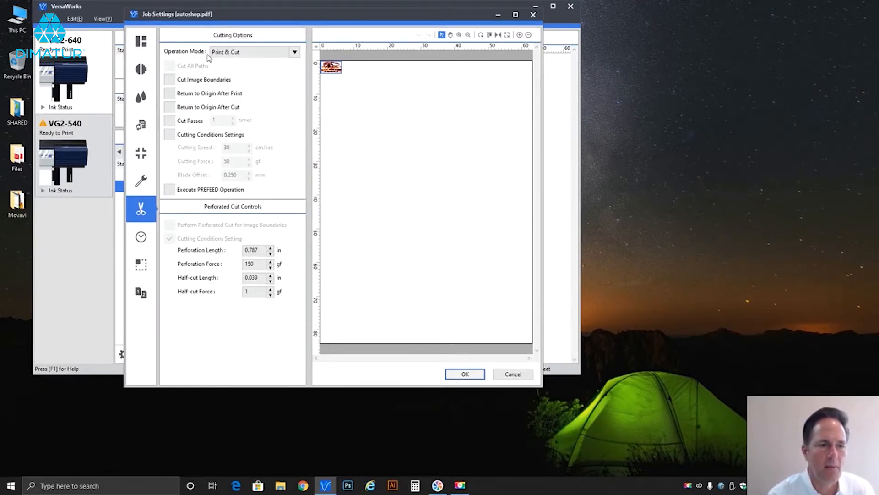
pyautogui.click(257, 56)
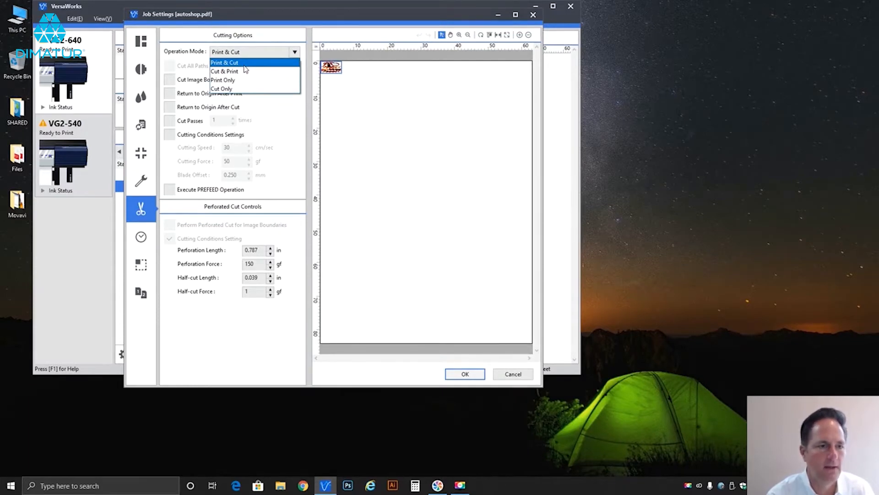
pyautogui.click(244, 71)
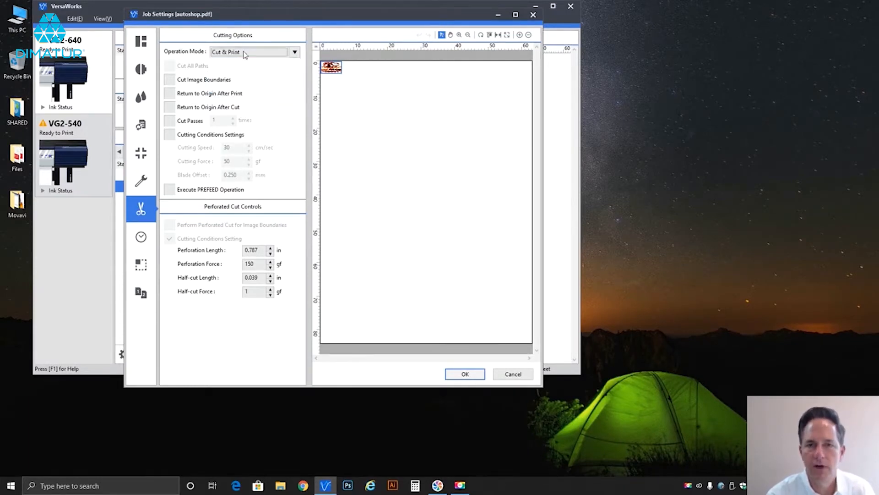
pyautogui.click(245, 52)
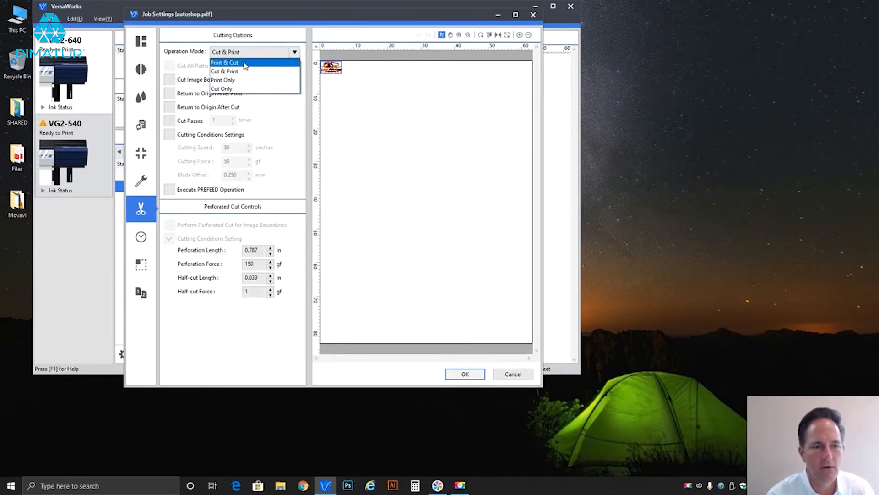
pyautogui.click(246, 66)
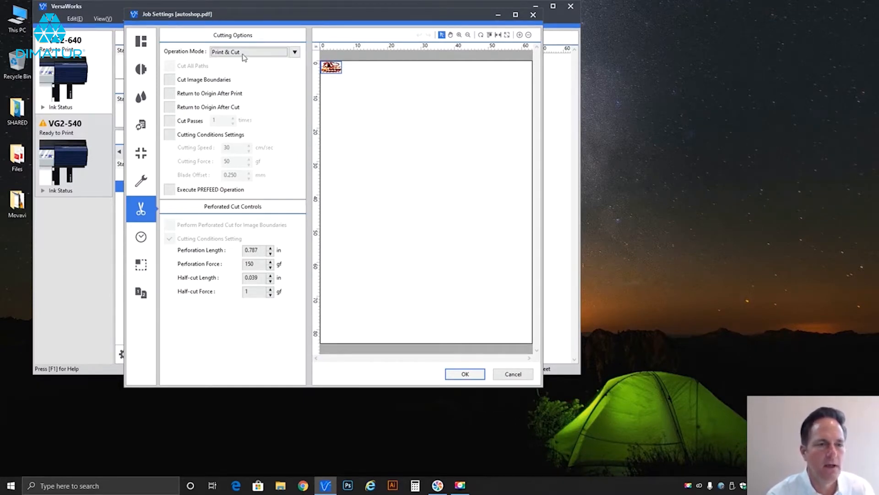
# - Cycle the operation mode through Cut & Print, Print Only and Cut Only, ending on Print & Cut
pyautogui.click(244, 54)
pyautogui.click(243, 65)
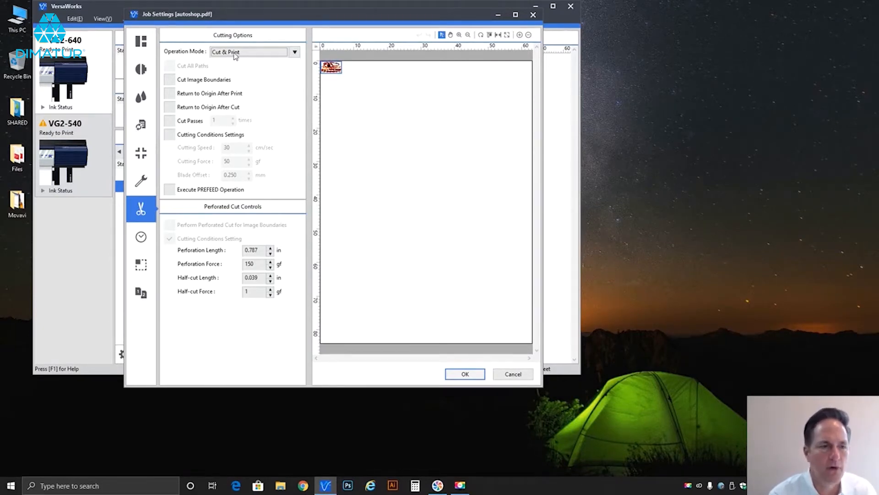
pyautogui.click(235, 53)
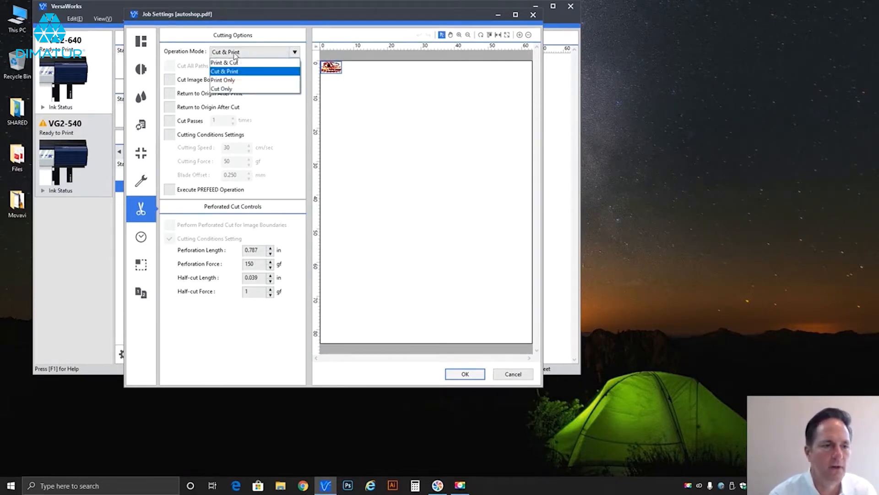
pyautogui.click(229, 81)
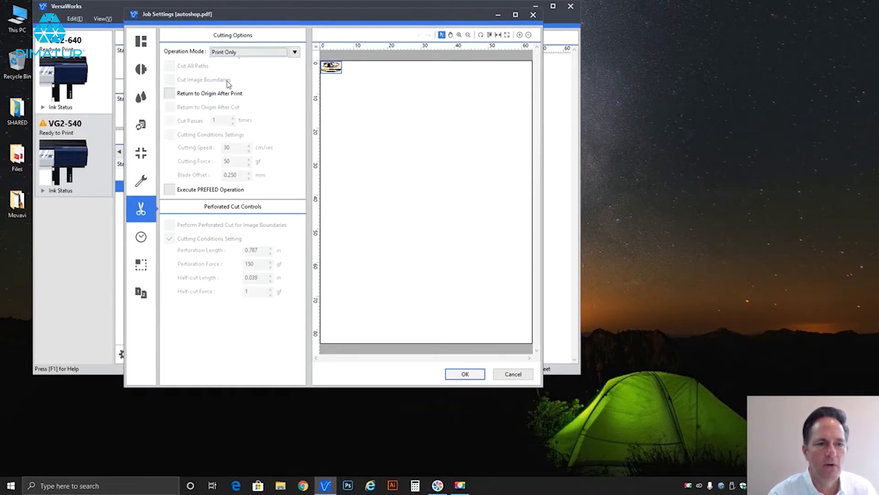
pyautogui.click(251, 55)
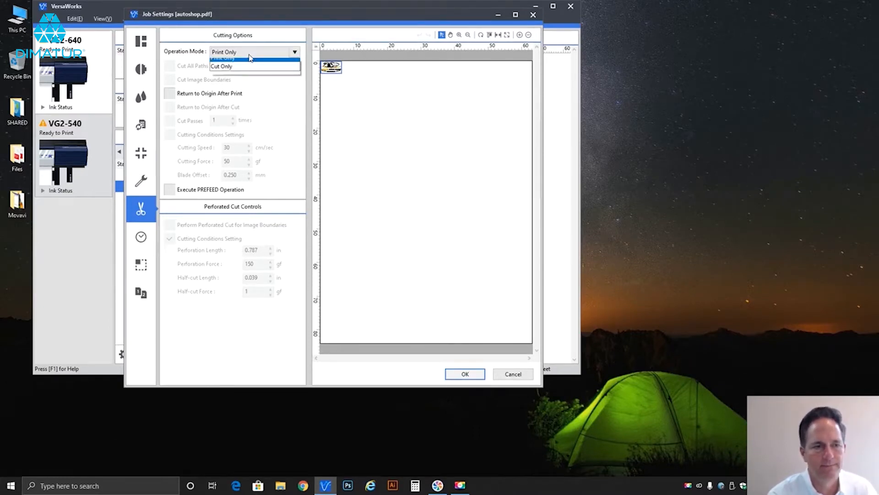
pyautogui.click(244, 89)
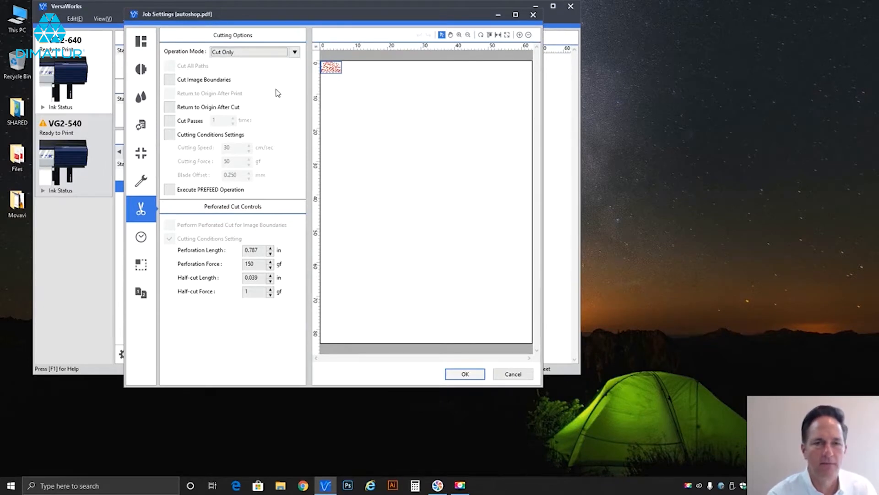
pyautogui.click(263, 52)
pyautogui.click(260, 64)
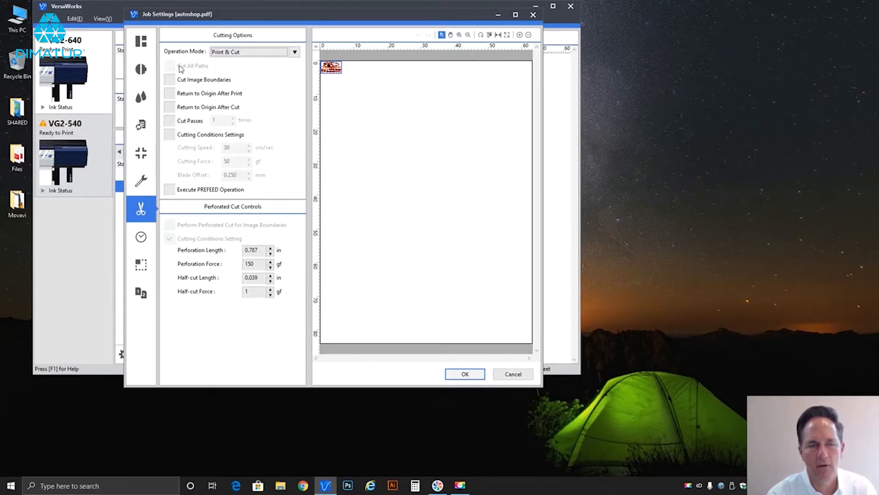
# - Enable Cut Image Boundaries for the job and discard the job settings
pyautogui.rightClick(222, 15)
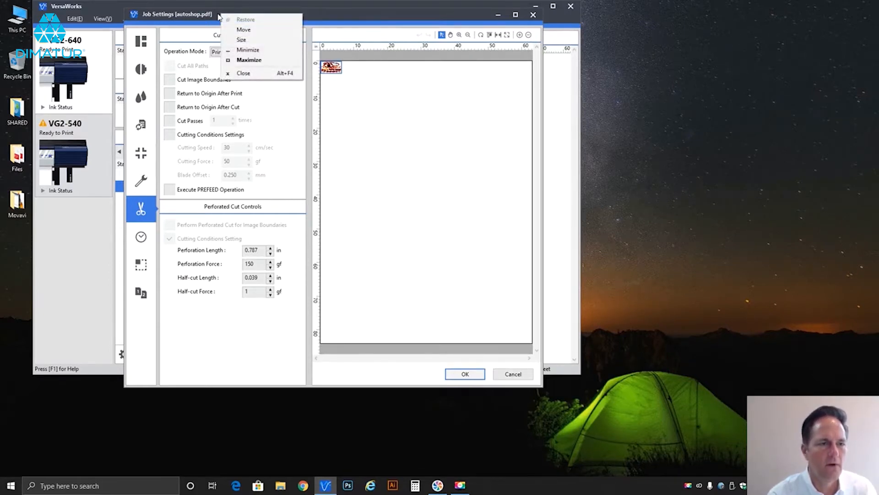
pyautogui.click(219, 37)
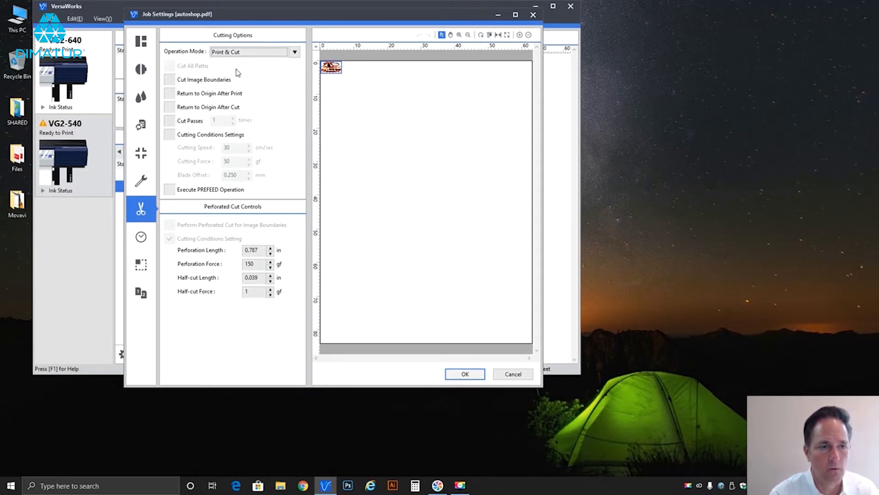
pyautogui.click(201, 83)
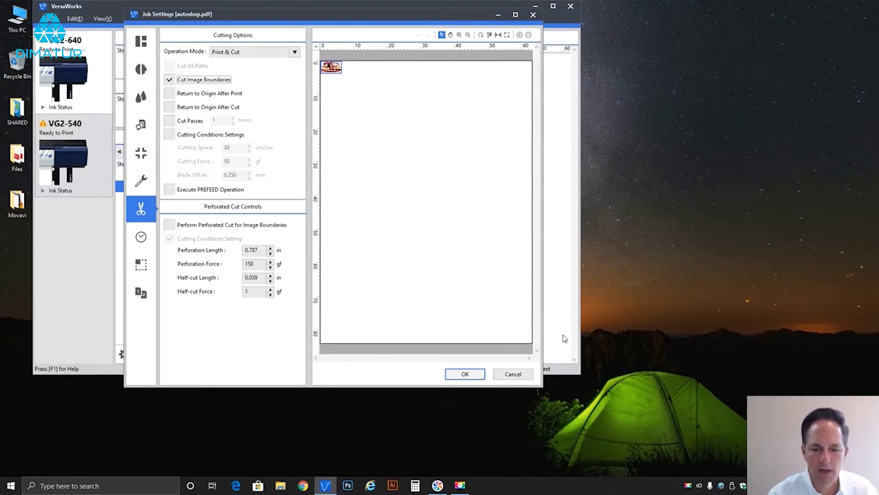
pyautogui.click(513, 374)
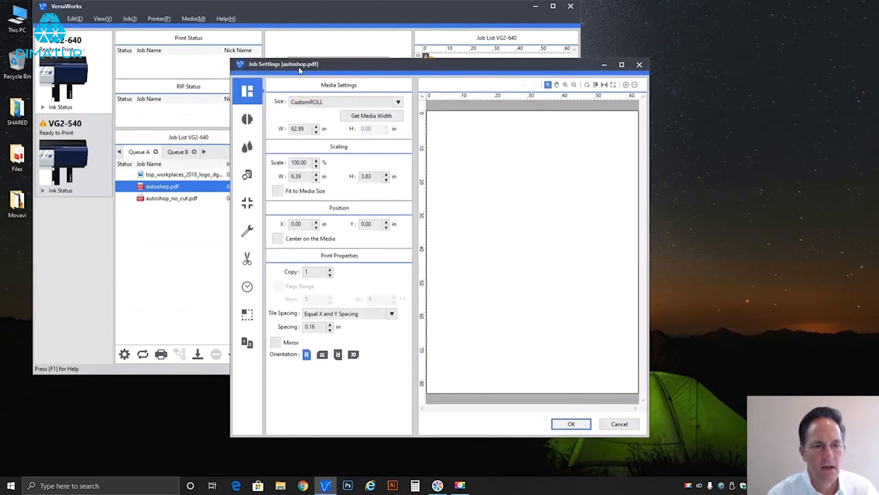
# - Fit the autoshop.pdf artwork to the media size and enlarge the job settings window with the preview filling its width
pyautogui.moveTo(299, 61); pyautogui.dragTo(205, 25)
pyautogui.click(212, 157)
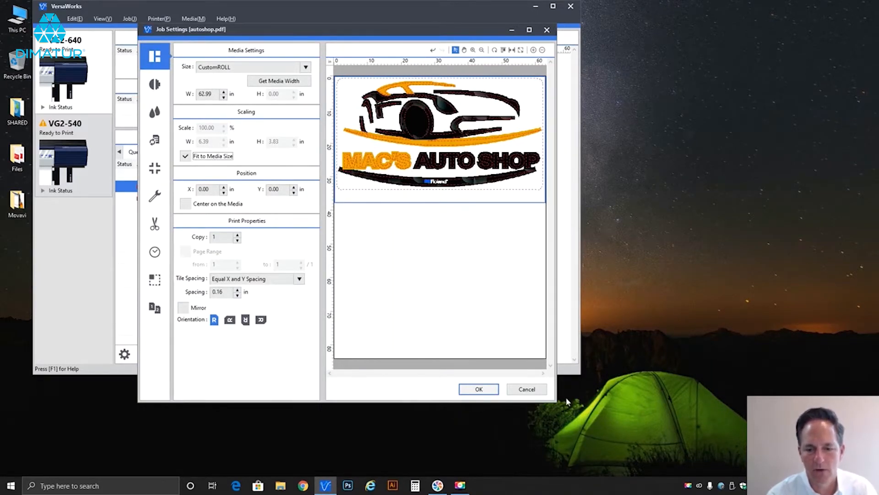
pyautogui.moveTo(556, 401); pyautogui.dragTo(747, 427)
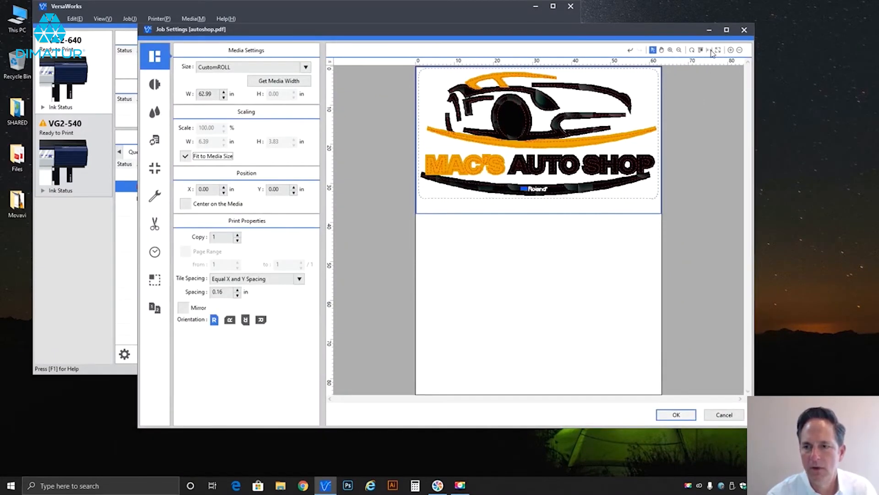
pyautogui.click(711, 50)
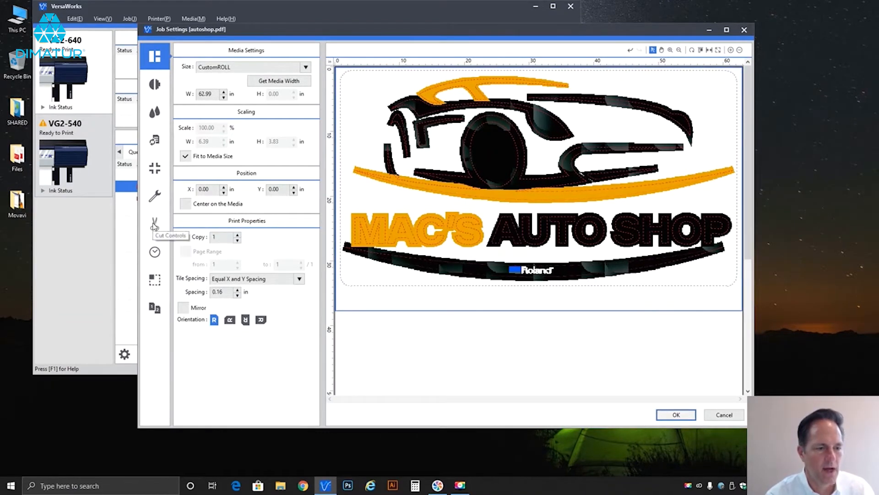
# - Enable Cut Image Boundaries in the cut controls of autoshop.pdf
pyautogui.click(154, 224)
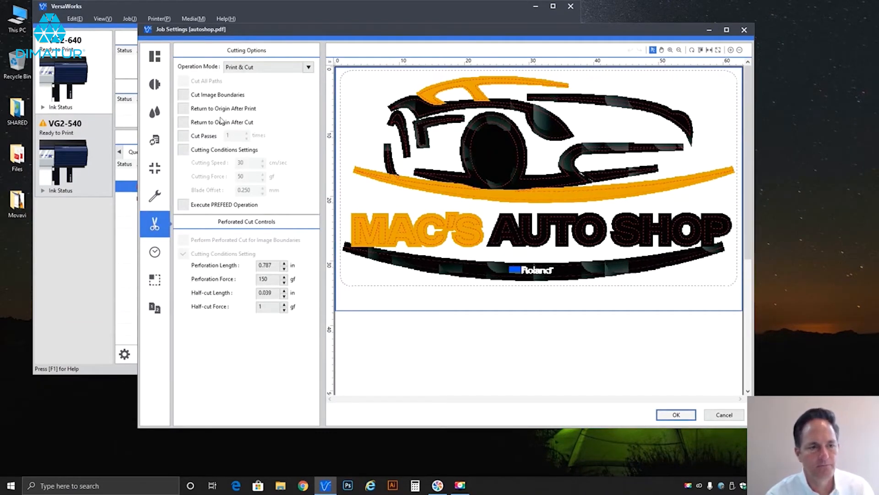
pyautogui.click(213, 97)
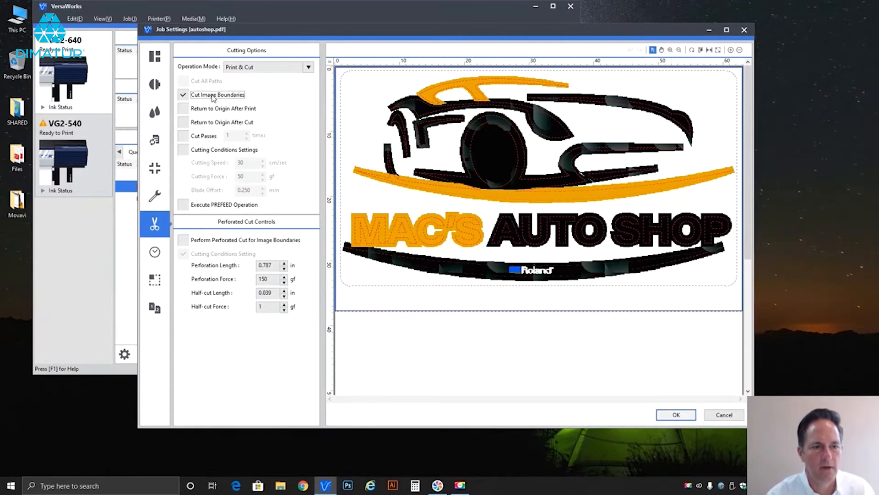
pyautogui.click(373, 323)
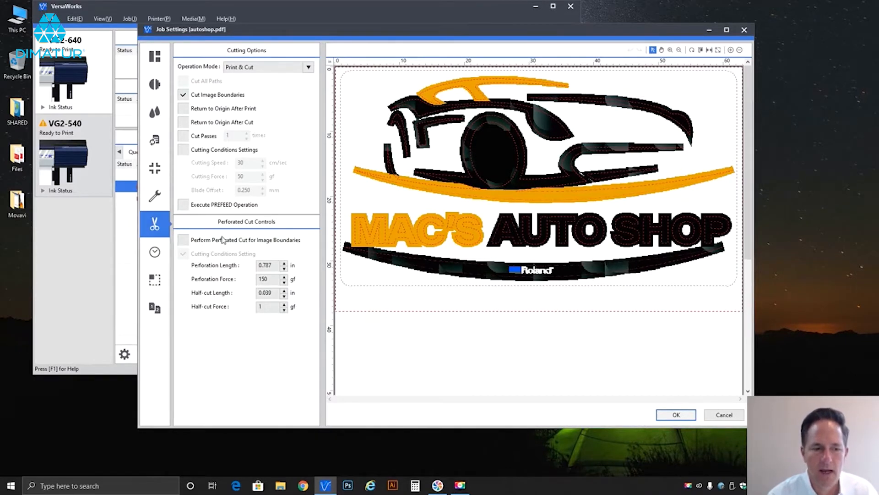
# - Try the perforated cut for image boundaries, and turn off both it and Cut Image Boundaries
pyautogui.click(183, 240)
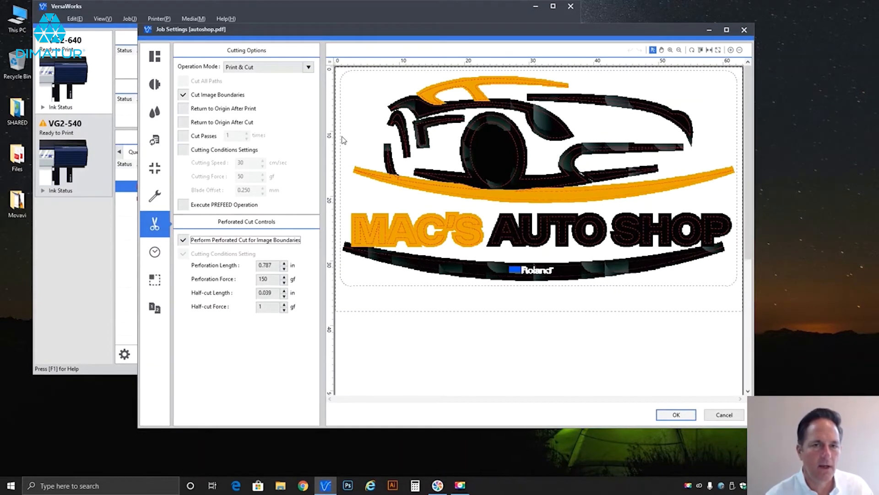
pyautogui.click(254, 241)
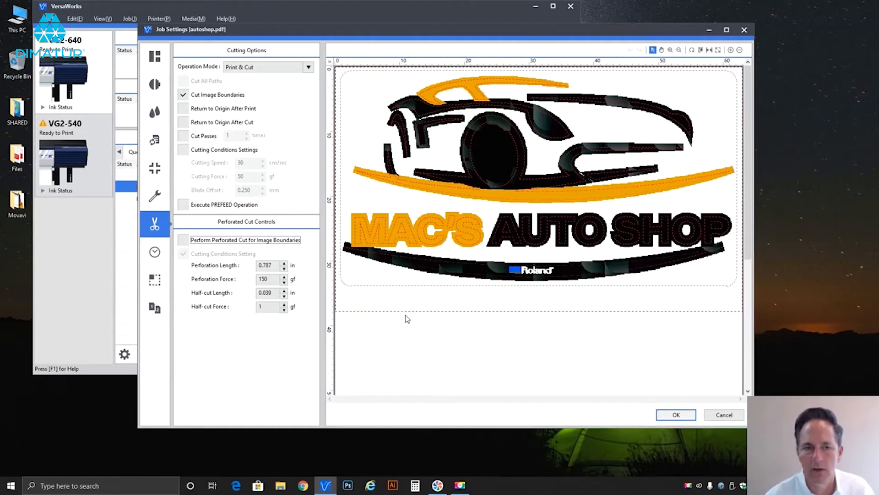
pyautogui.click(209, 96)
# - Try Return to Origin After Print, and enable Return to Origin After Cut instead
pyautogui.click(208, 109)
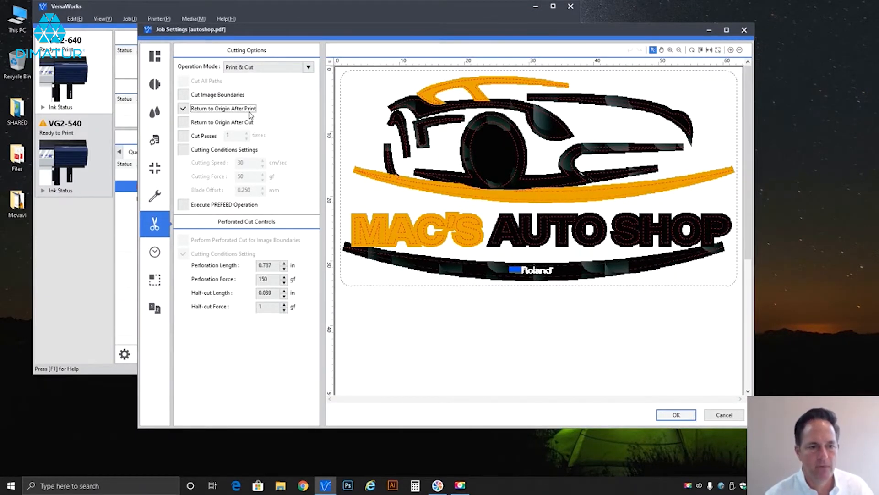
pyautogui.click(247, 113)
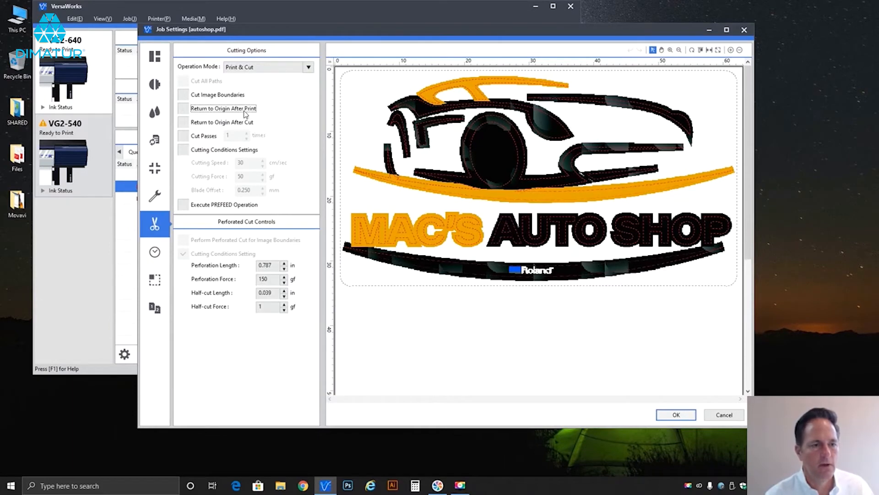
pyautogui.click(217, 122)
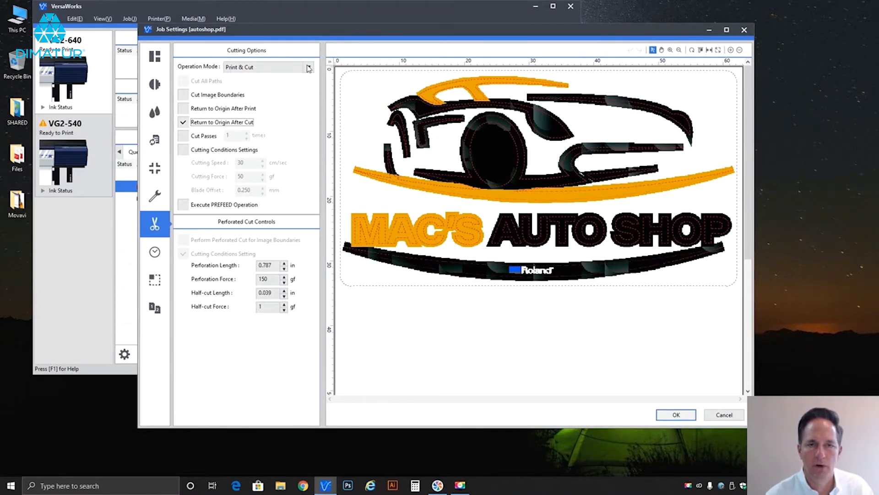
# - Switch the operation mode to Cut Only and toggle Return to Origin After Cut off and on again
pyautogui.click(292, 70)
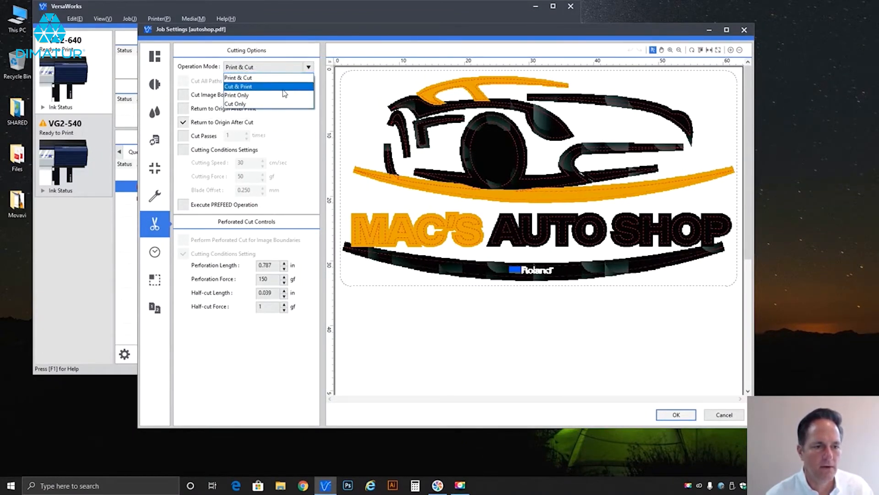
pyautogui.click(277, 104)
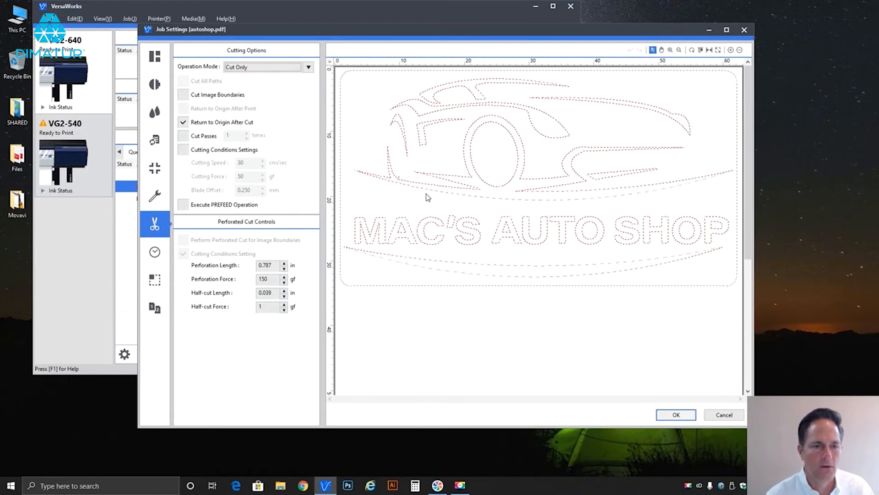
pyautogui.click(233, 123)
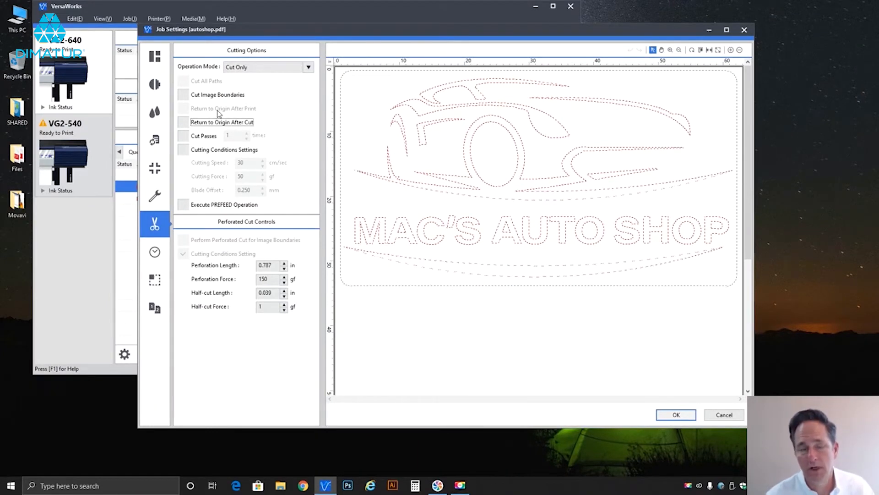
pyautogui.click(207, 124)
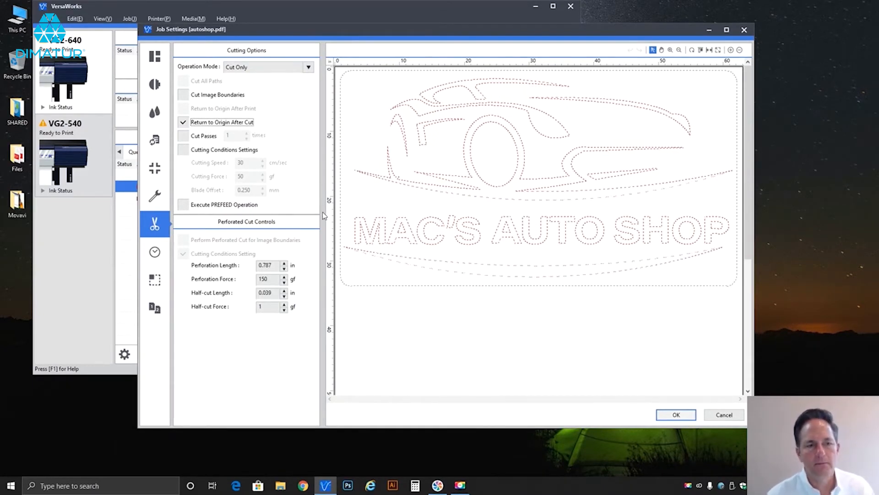
# - Set the operation mode to Print & Cut and enable Return to Origin After Print
pyautogui.click(261, 69)
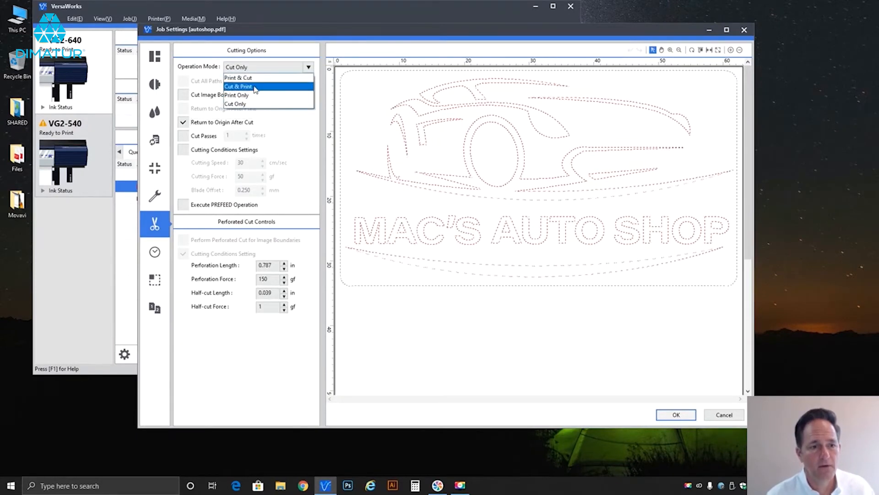
pyautogui.click(243, 77)
pyautogui.click(238, 109)
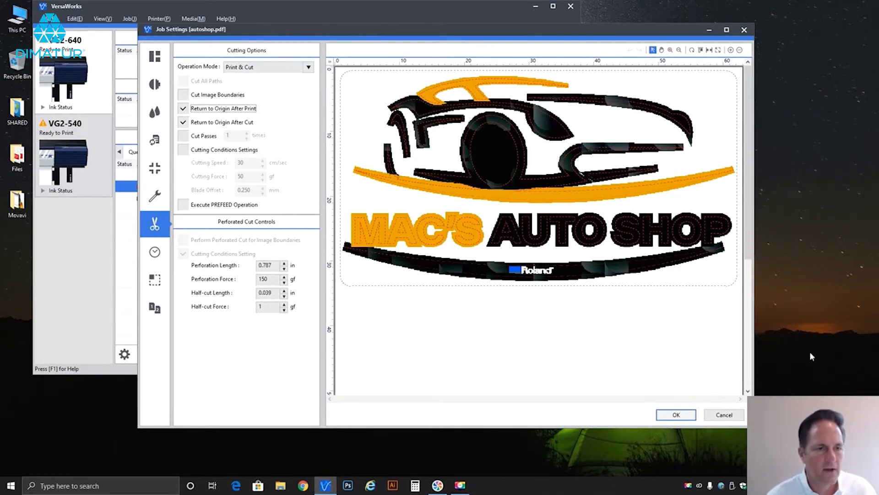
# - Try the Print Only operation mode for the job, and switch it to Cut Only
pyautogui.click(254, 67)
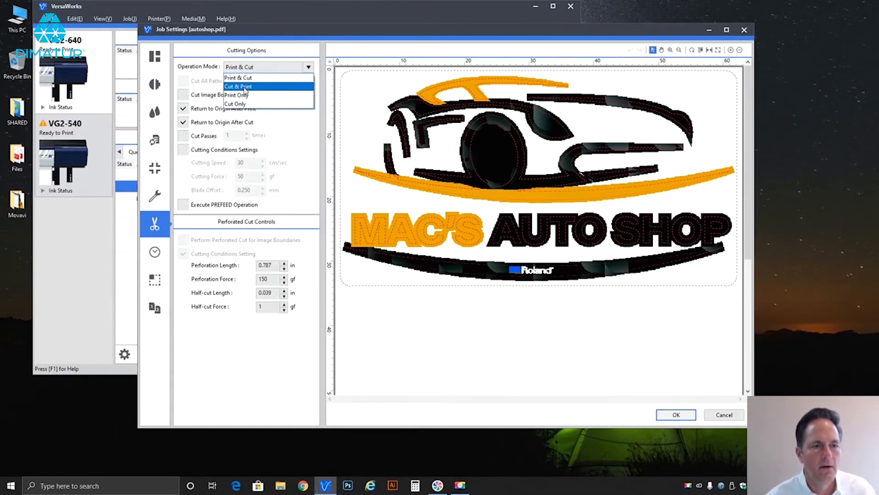
pyautogui.click(254, 85)
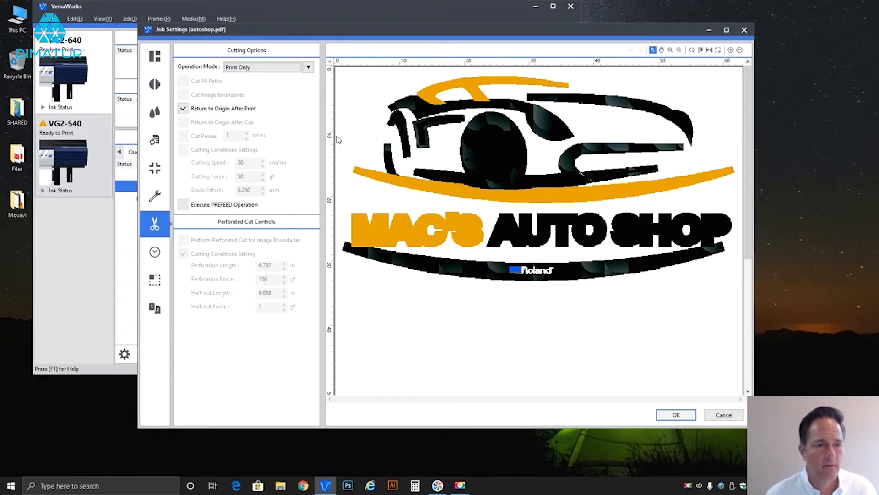
pyautogui.click(257, 69)
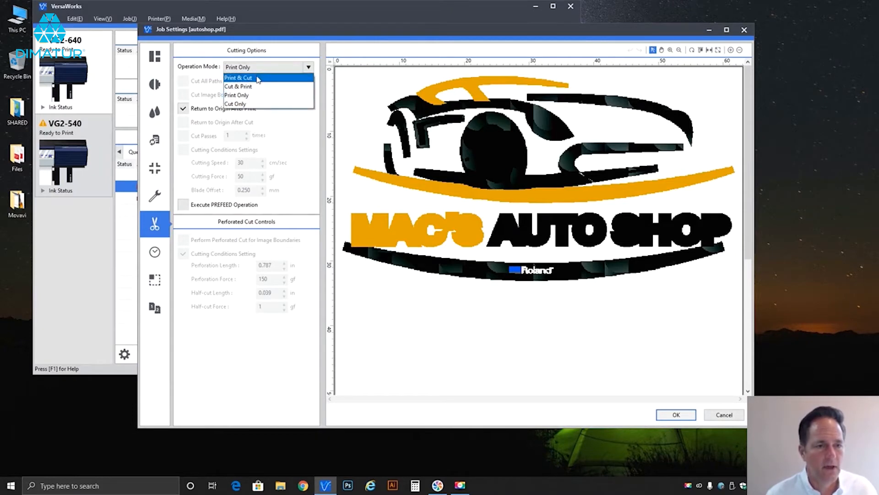
pyautogui.click(256, 104)
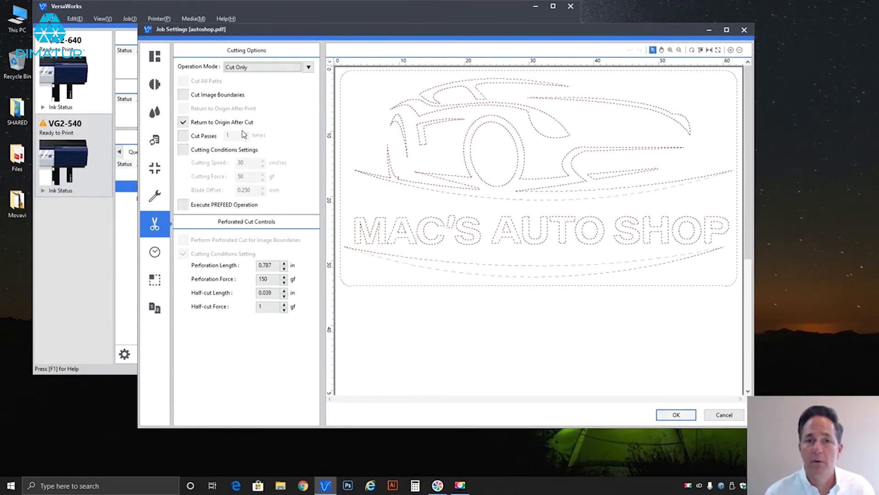
# - Try Cut Passes with 2 passes, and turn off both it and Return to Origin After Cut
pyautogui.click(214, 137)
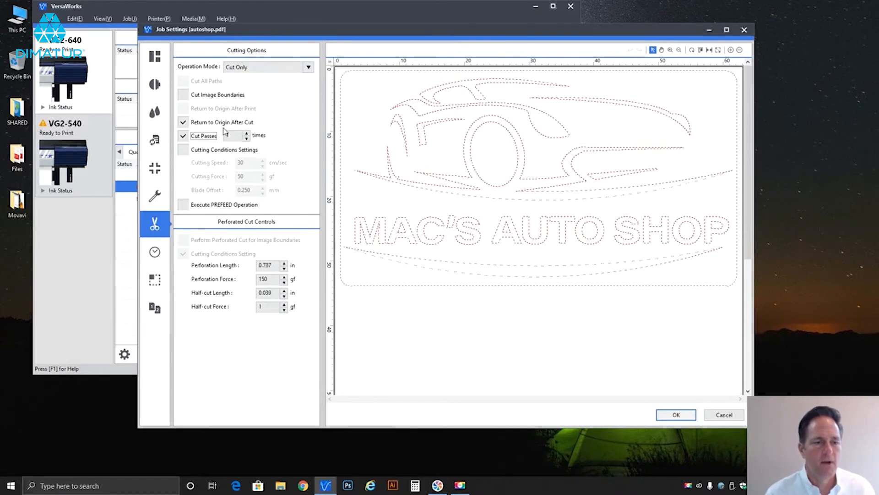
pyautogui.click(213, 137)
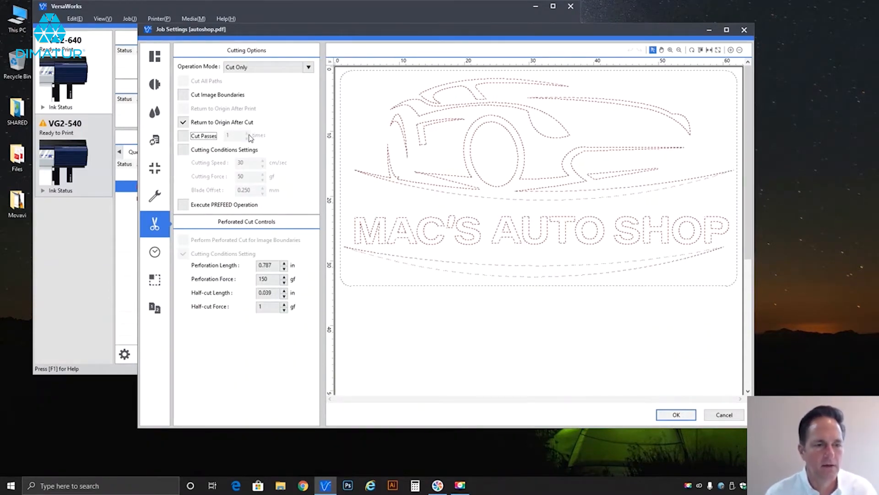
pyautogui.click(210, 140)
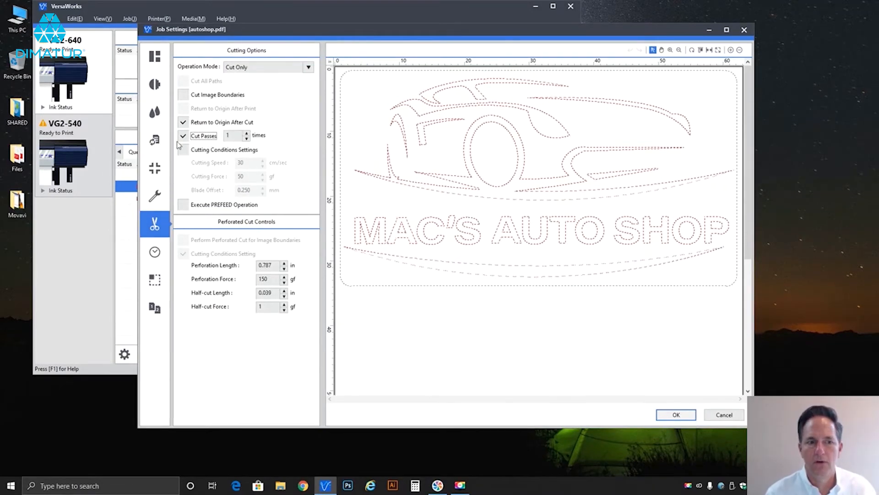
pyautogui.click(248, 132)
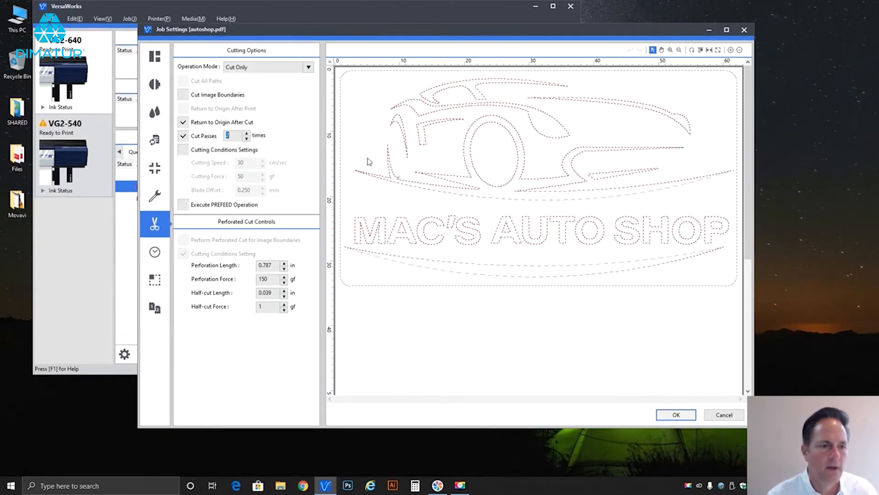
pyautogui.click(202, 123)
pyautogui.click(198, 137)
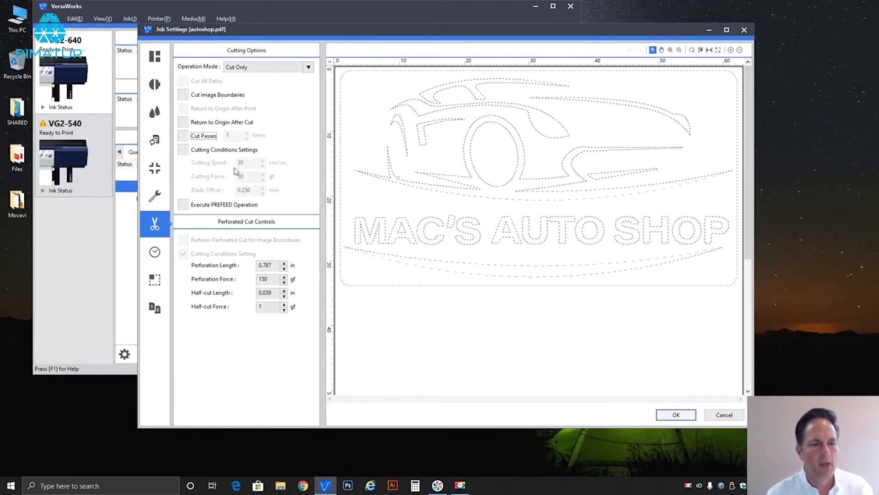
# - Enable Cutting Conditions Settings and set the cutting speed to 10 cm/sec and the cutting force to 200 gf
pyautogui.click(214, 152)
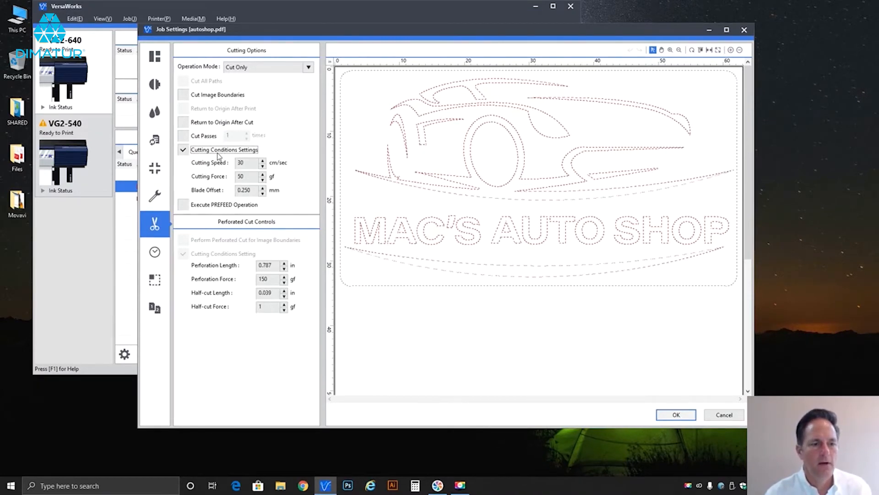
pyautogui.click(218, 153)
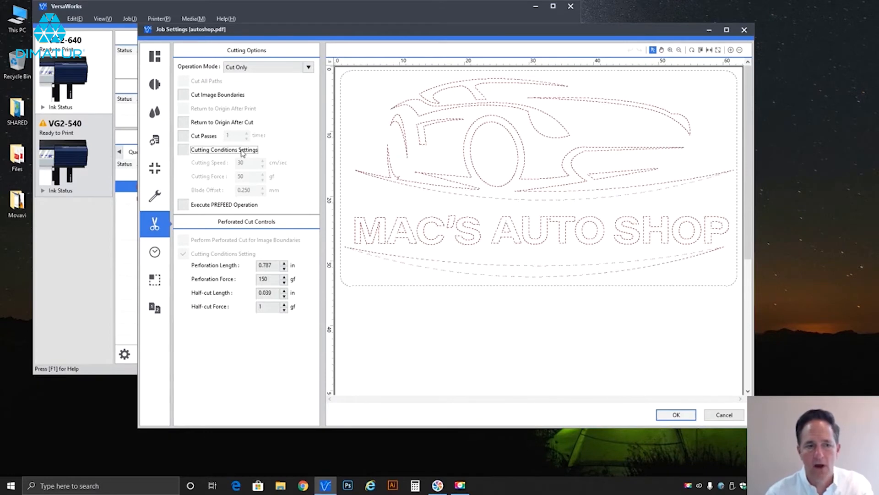
pyautogui.click(243, 151)
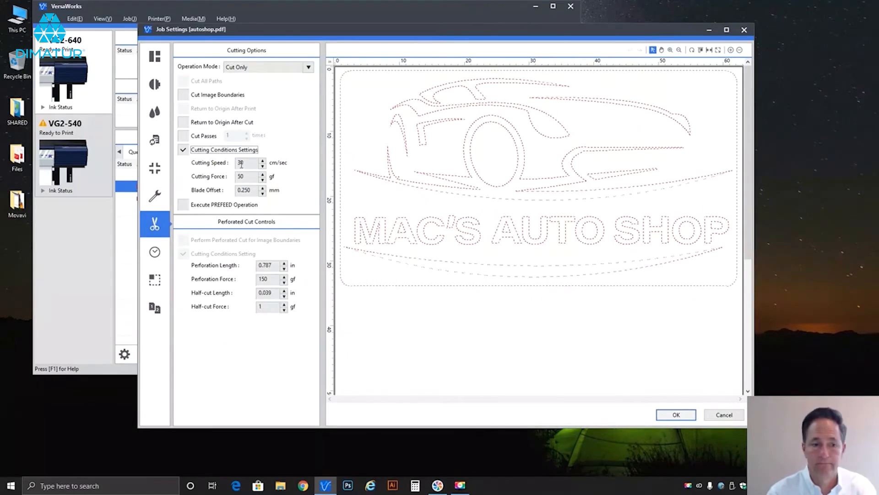
pyautogui.click(243, 164)
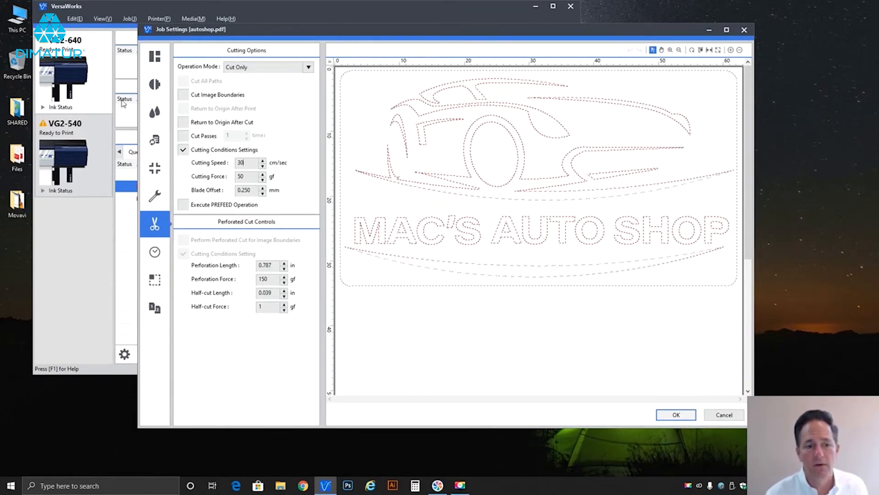
pyautogui.doubleClick(240, 162)
pyautogui.write('10')
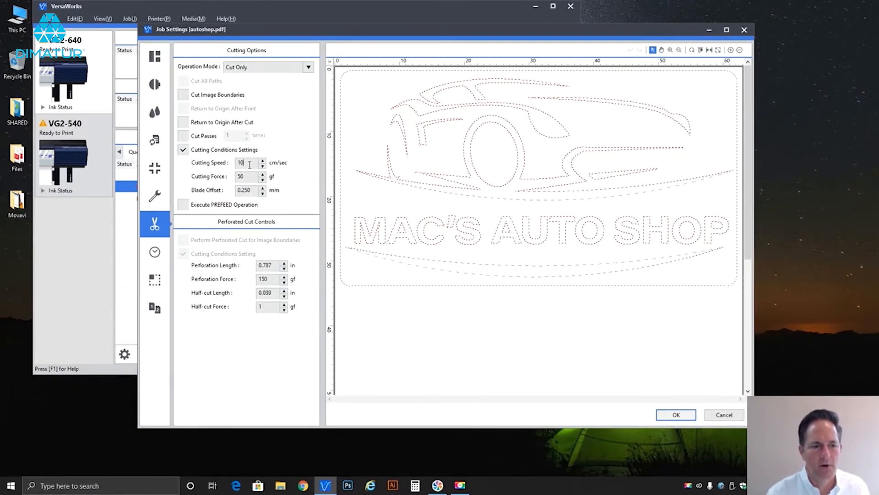
pyautogui.doubleClick(248, 176)
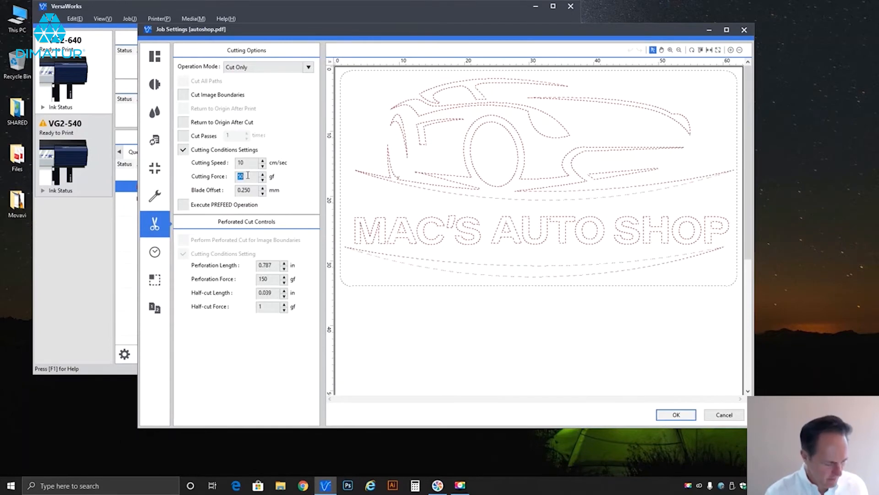
pyautogui.write('200')
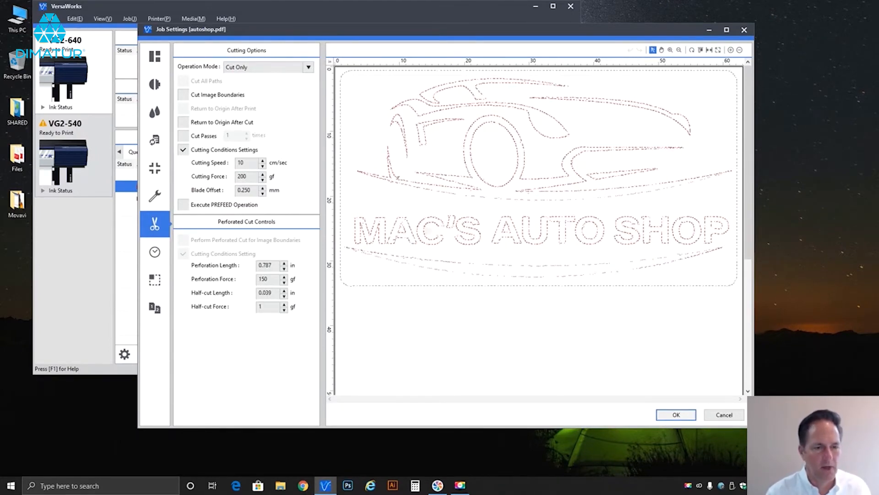
# - Try a blade offset of 0.50 mm, and turn off Cutting Conditions Settings
pyautogui.click(244, 190)
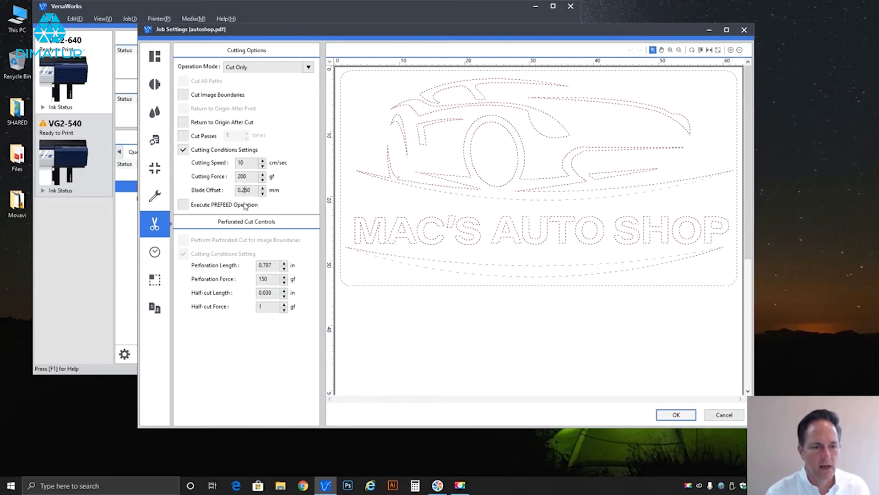
pyautogui.press('BackSpace')
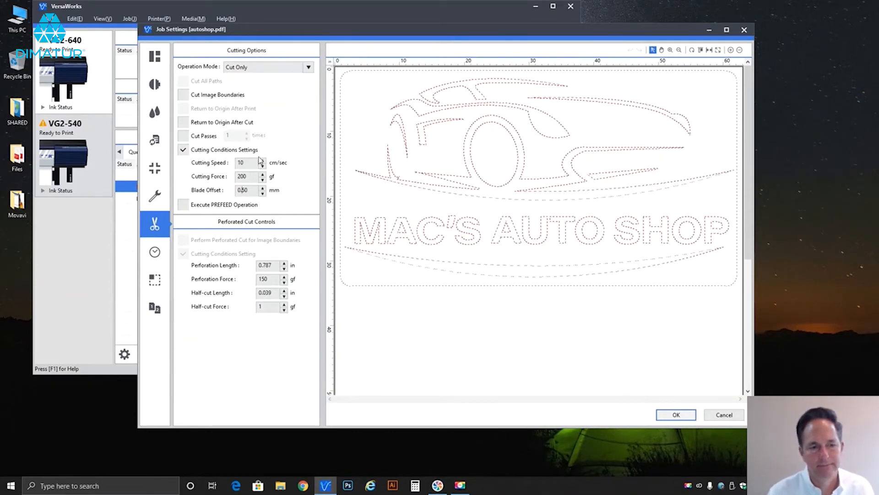
pyautogui.click(238, 150)
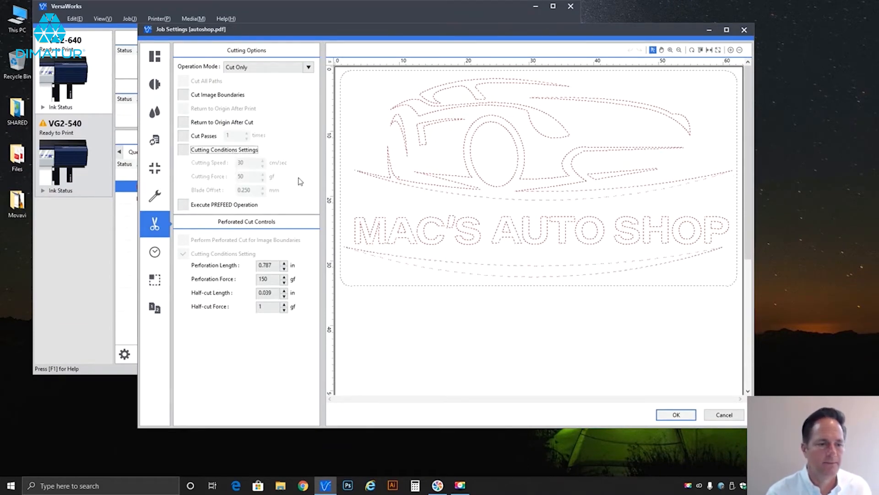
# - Try Execute PREFEED Operation, and enable Cut Image Boundaries instead
pyautogui.click(254, 205)
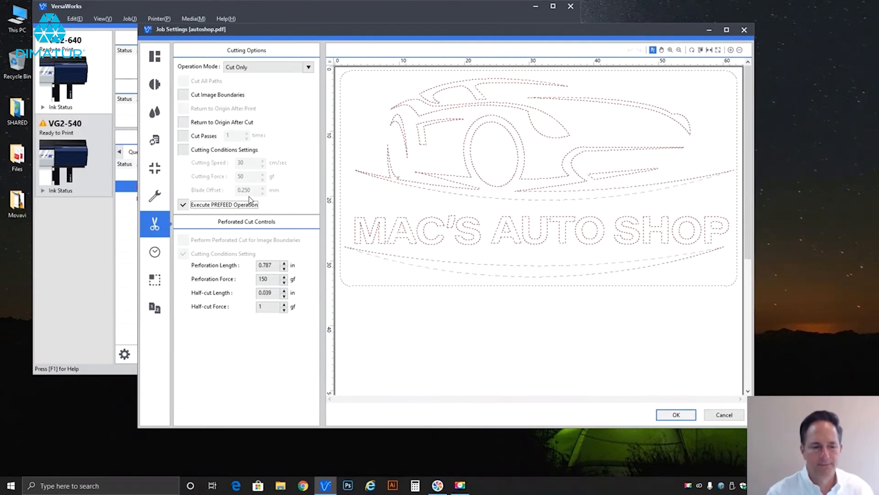
pyautogui.click(218, 208)
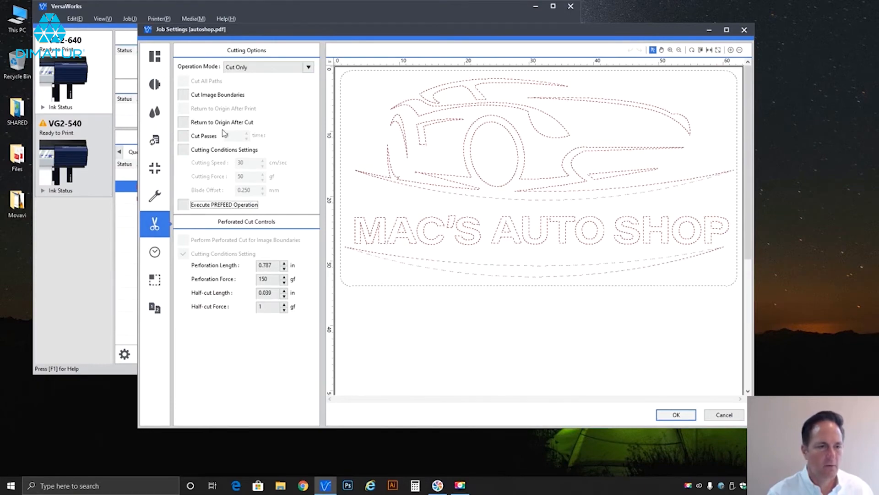
pyautogui.click(213, 98)
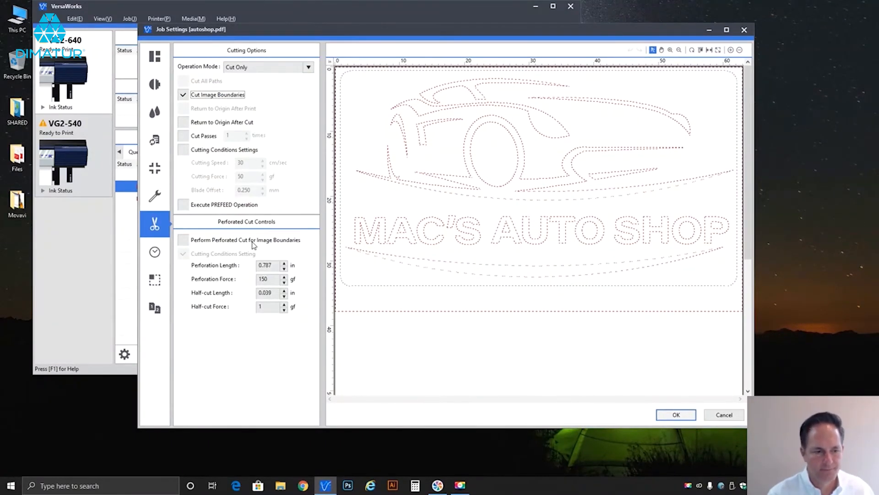
# - Set the operation mode to Print & Cut and turn off Cut Image Boundaries and Return to Origin After Print
pyautogui.click(259, 66)
pyautogui.click(269, 75)
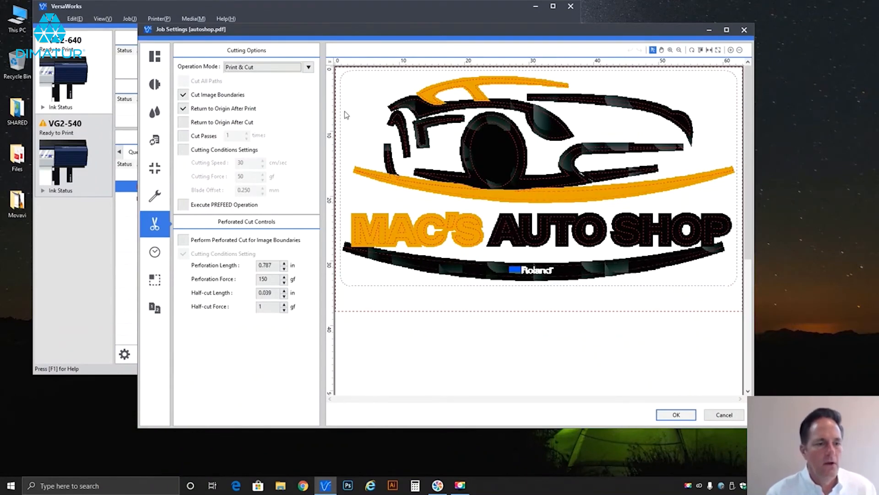
pyautogui.click(205, 97)
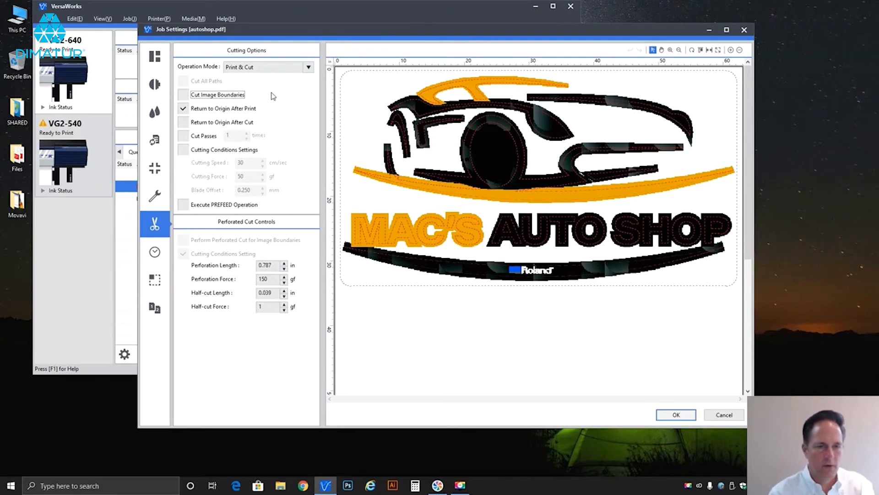
pyautogui.click(251, 108)
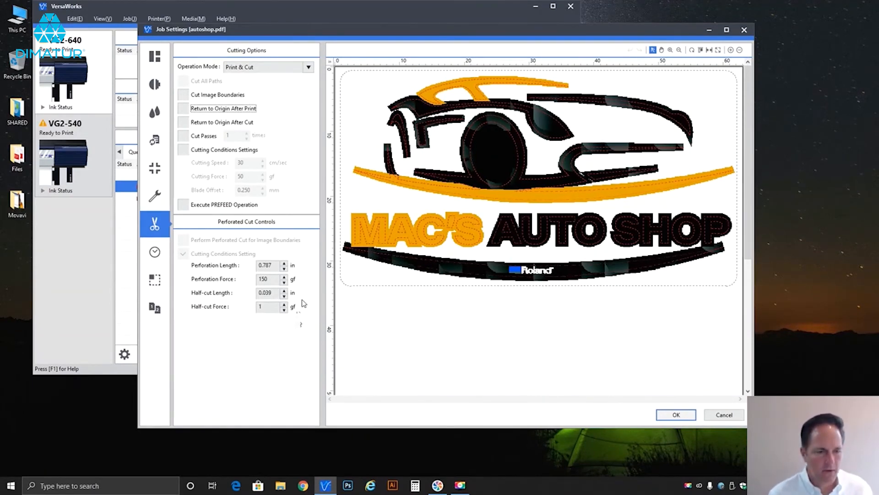
# - Set the perforation length to 0.5 in and the half-cut length to 0.035 in for perforated cuts
pyautogui.doubleClick(263, 265)
pyautogui.write('.5')
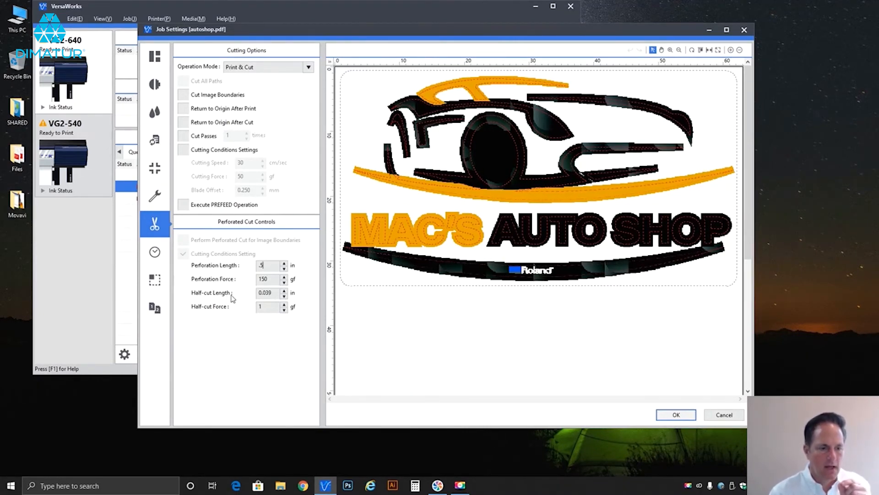
pyautogui.moveTo(270, 293); pyautogui.dragTo(275, 294)
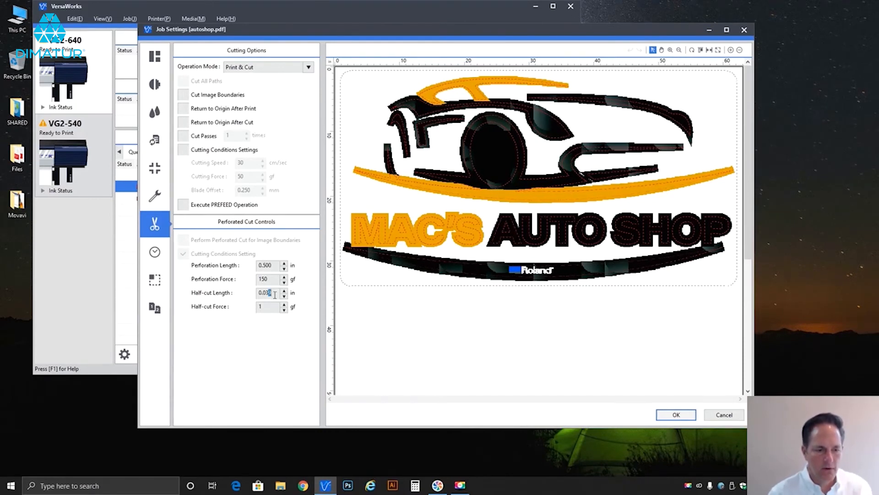
pyautogui.write('5')
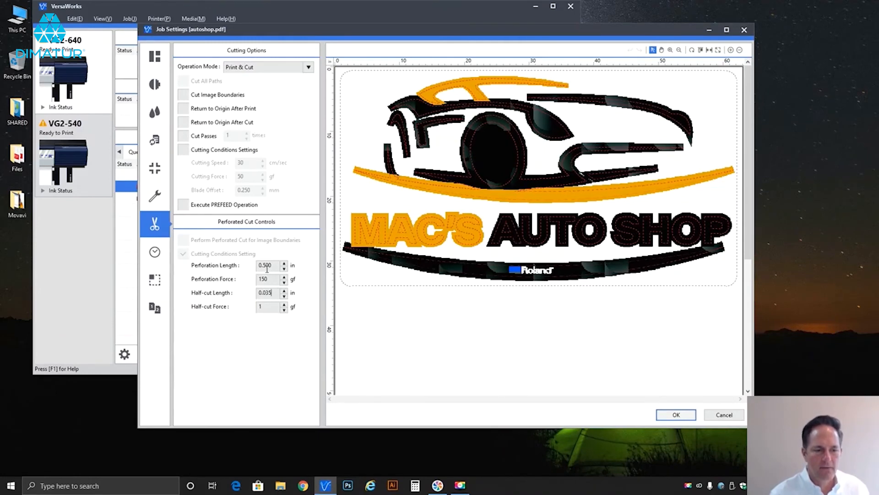
# - Set the half-cut force to 50 gf and close the job settings of autoshop.pdf
pyautogui.doubleClick(263, 279)
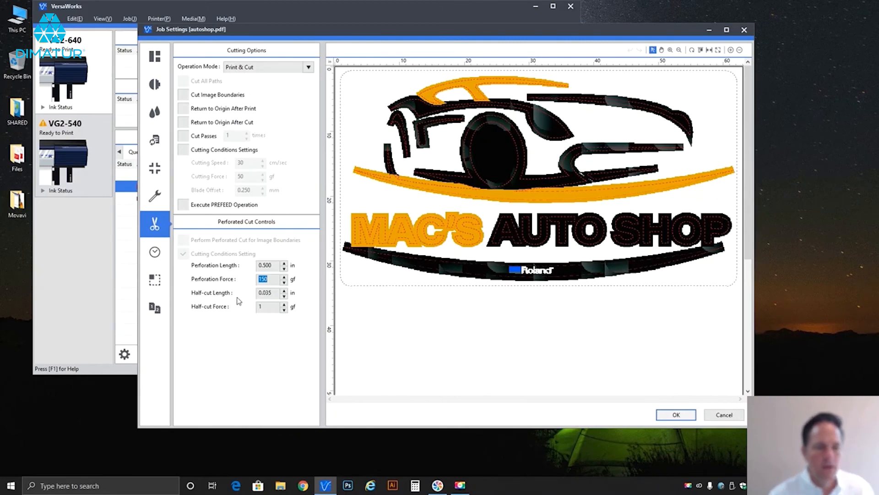
pyautogui.click(266, 293)
pyautogui.doubleClick(266, 293)
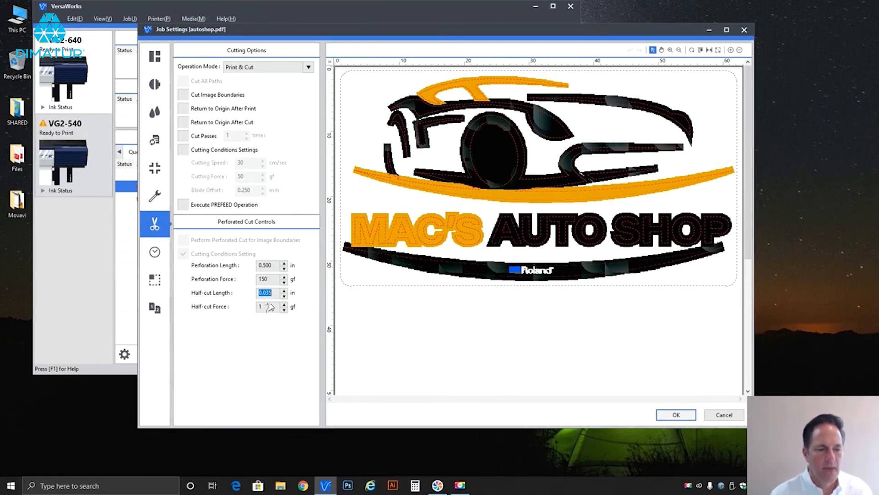
pyautogui.doubleClick(265, 307)
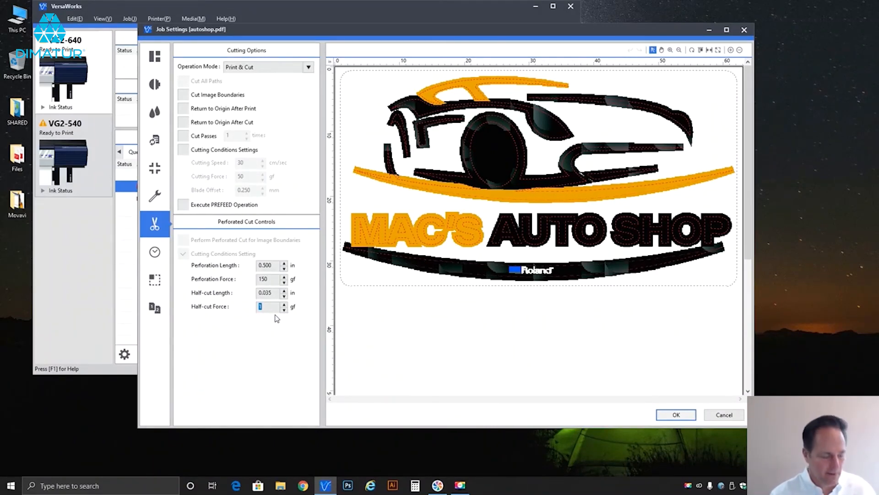
pyautogui.write('5')
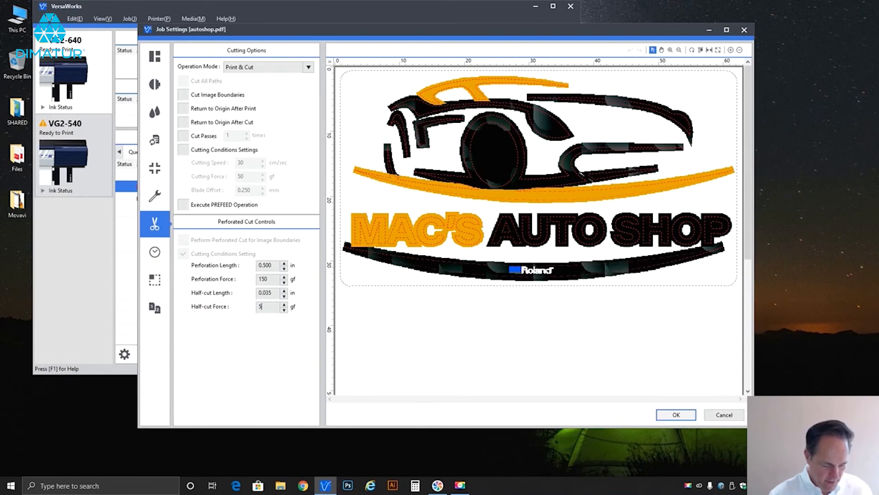
pyautogui.write('0')
pyautogui.click(276, 293)
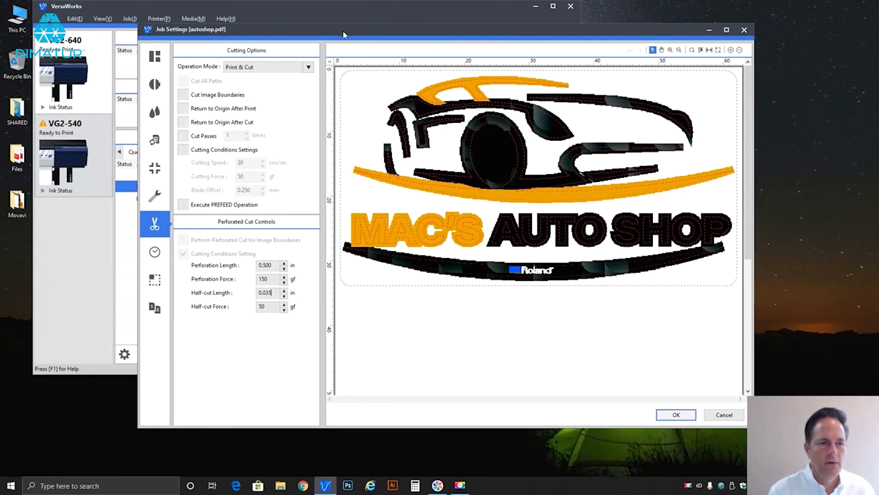
pyautogui.click(744, 29)
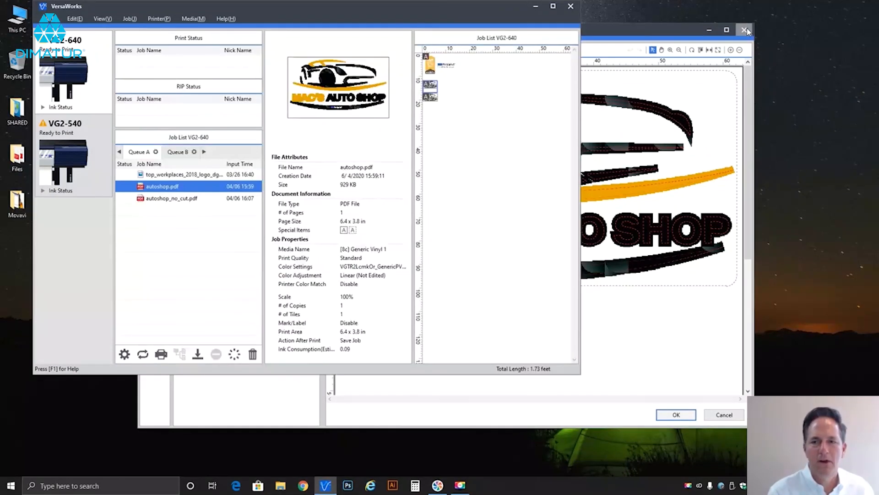